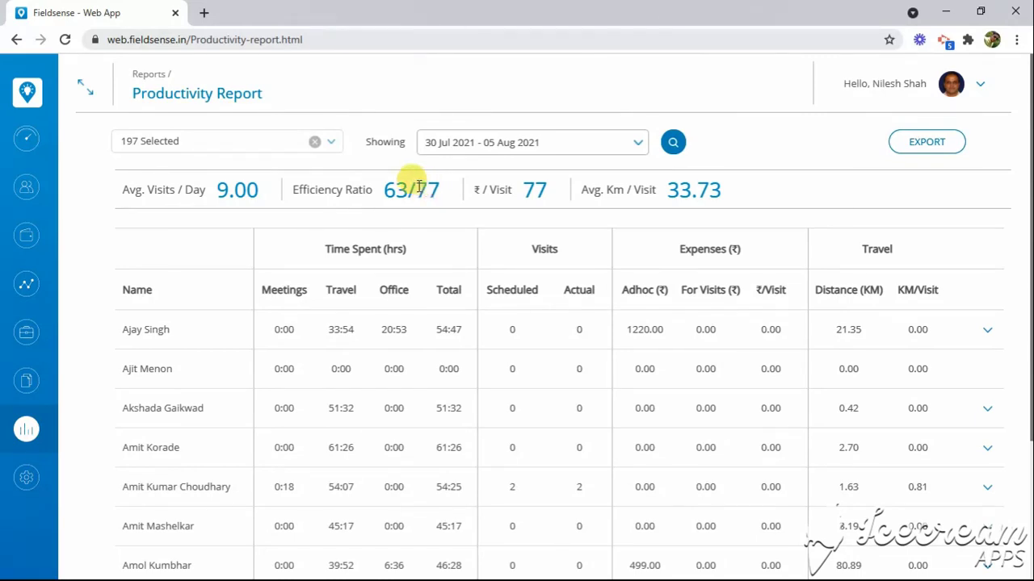
drag(420, 185, 436, 187)
key(shift+Left)
key(shift+Left)
key(shift+Left)
key(shift+Left)
key(shift+Left)
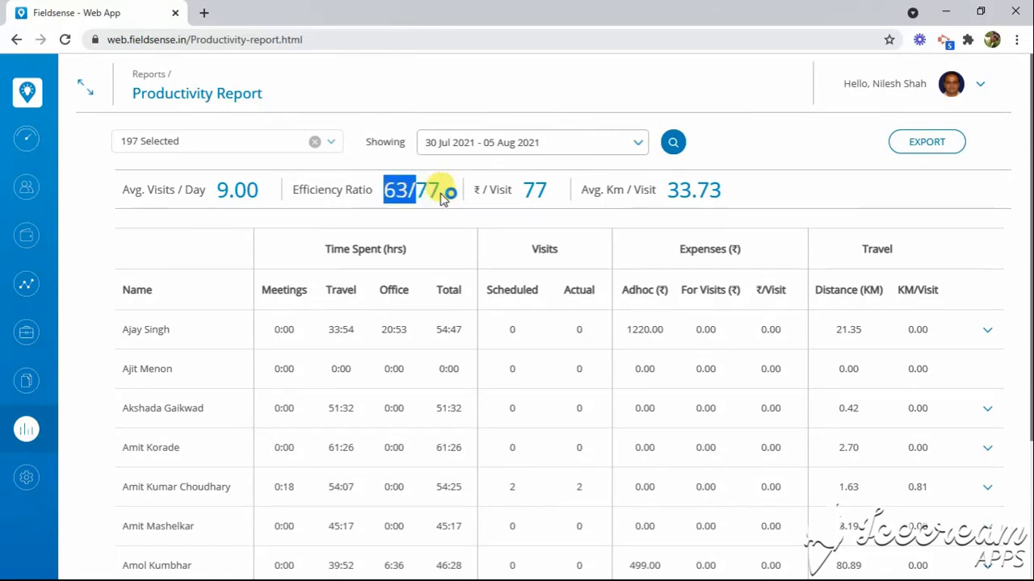
click(434, 192)
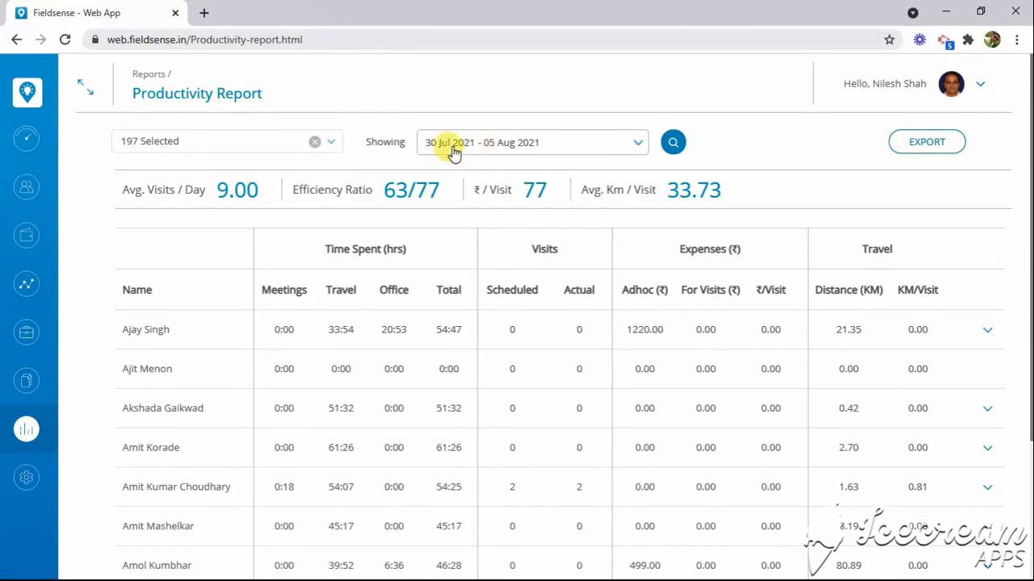
click(638, 146)
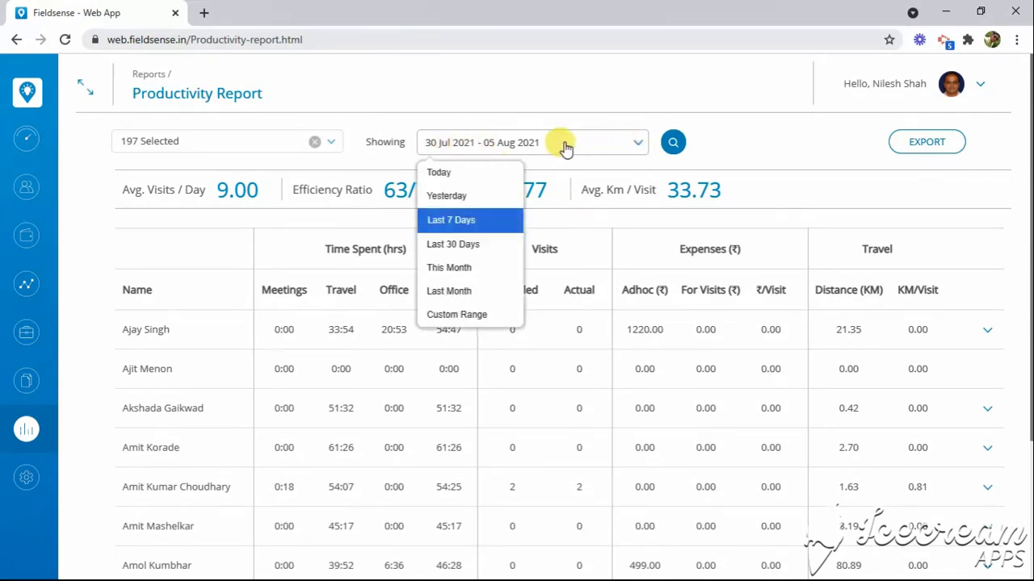
click(356, 150)
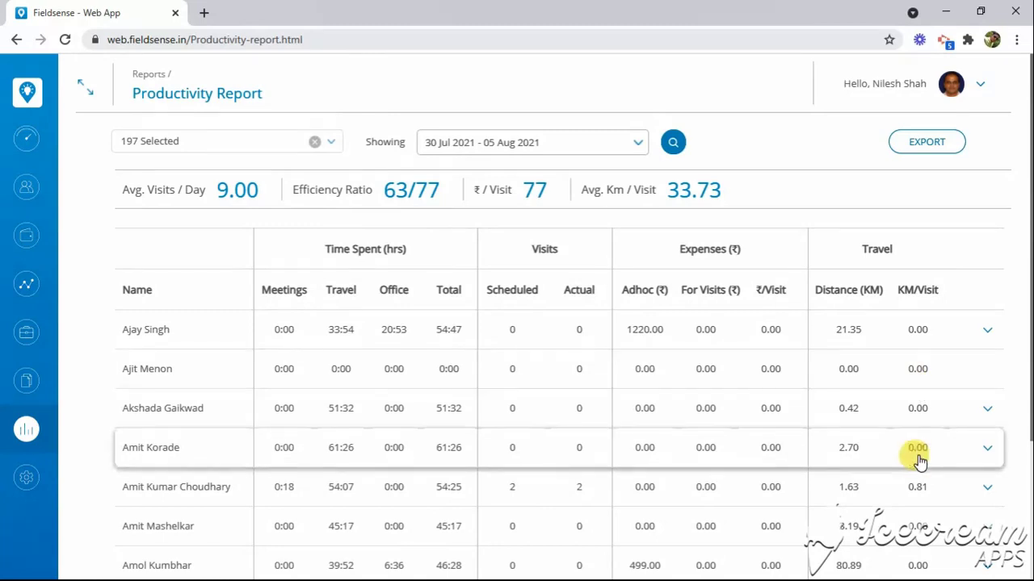
Step: Examine the day-by-day breakdown of the first and third employees in the report, collapsing each one after viewing
click(987, 332)
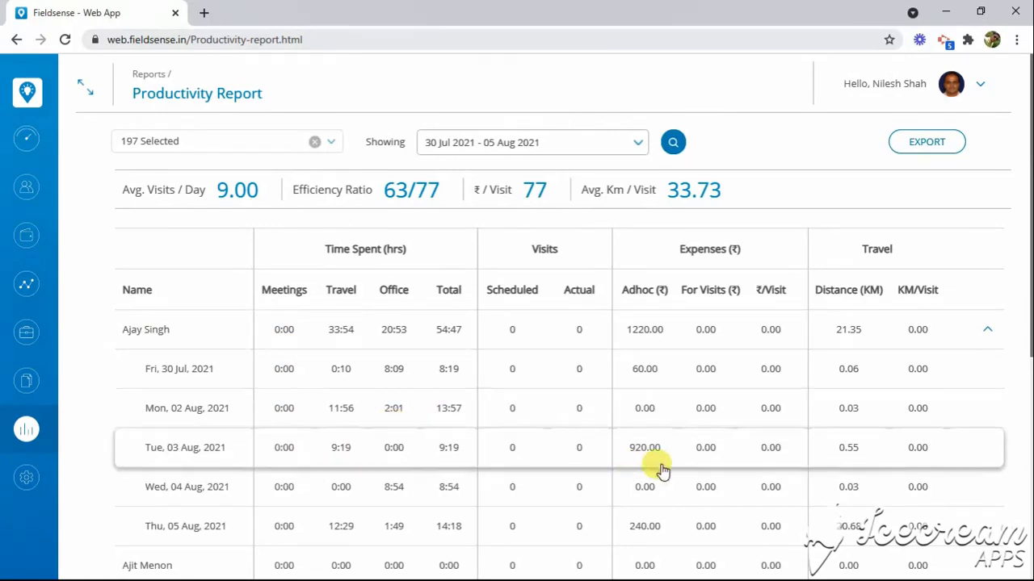
click(978, 337)
click(983, 415)
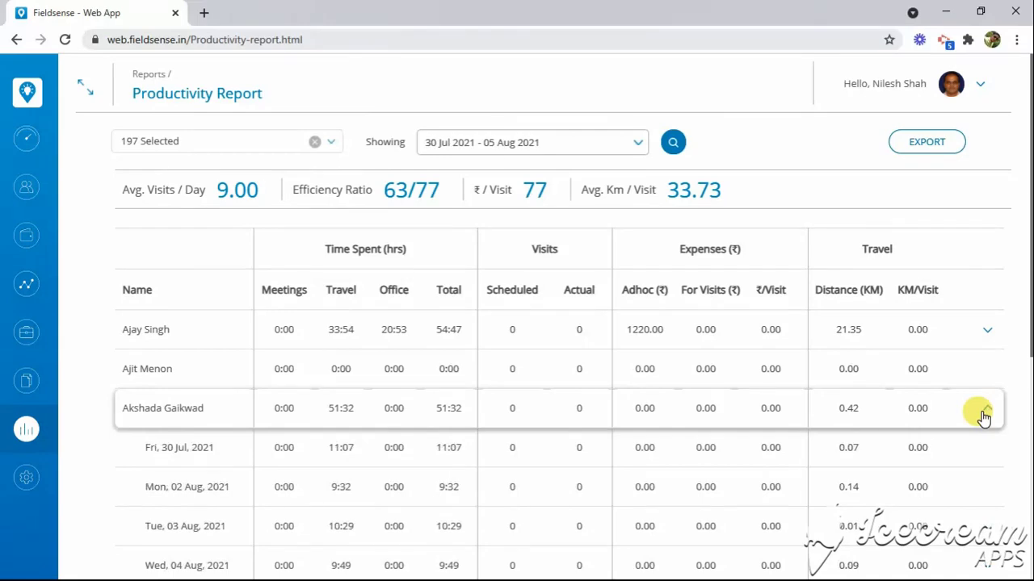
scroll(942, 485, down, 2)
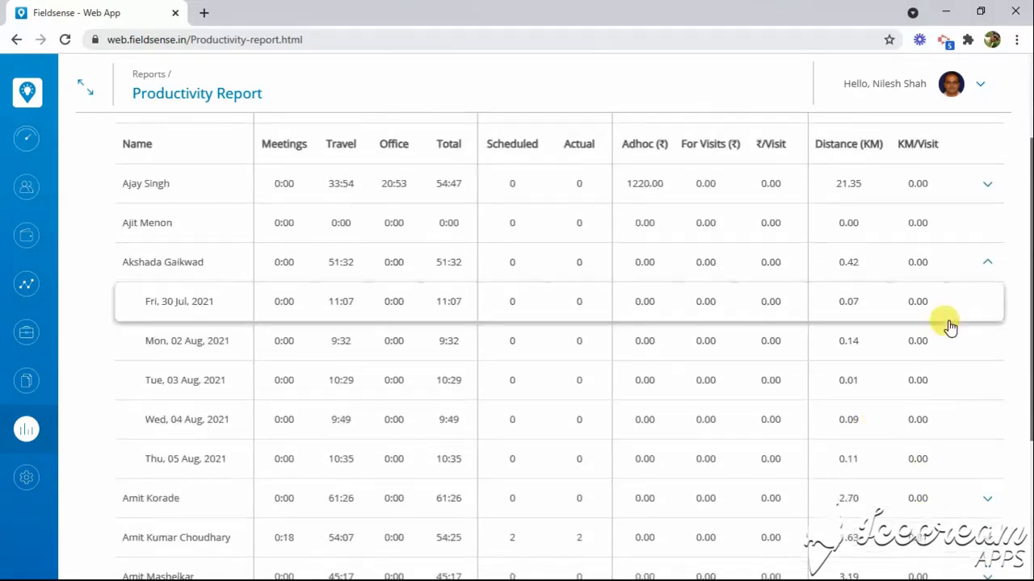
click(979, 265)
scroll(533, 262, up, 1)
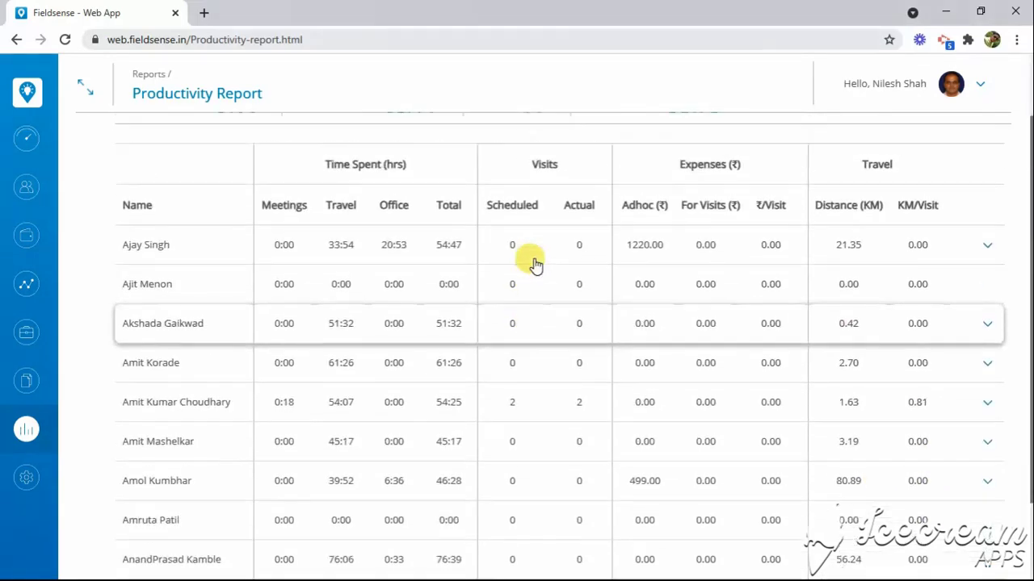
scroll(533, 262, up, 1)
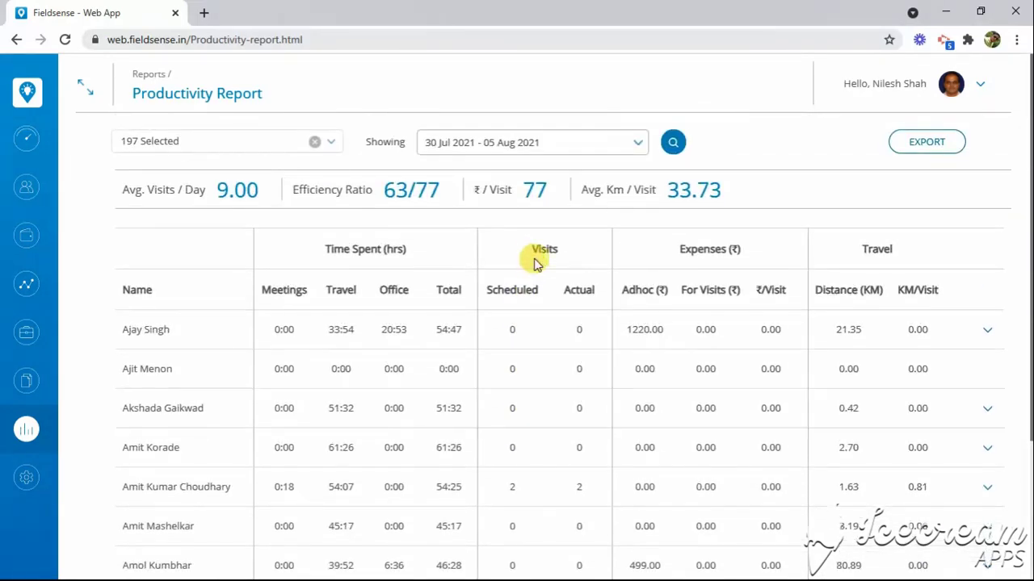
Step: Clear the 197 selected entries from the report filter, search for an employee by first name and select the first individual listed
click(314, 143)
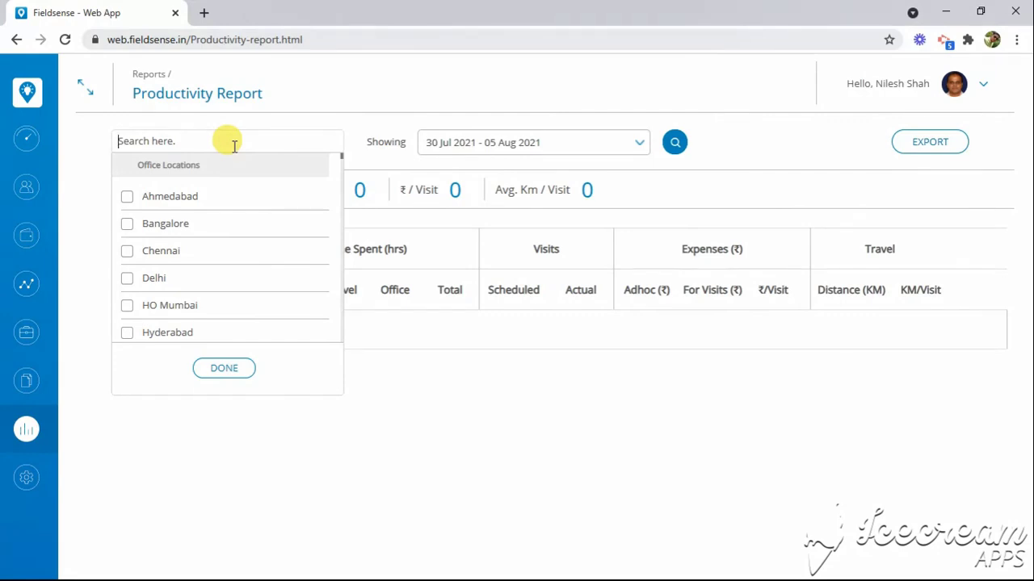
text(Jy)
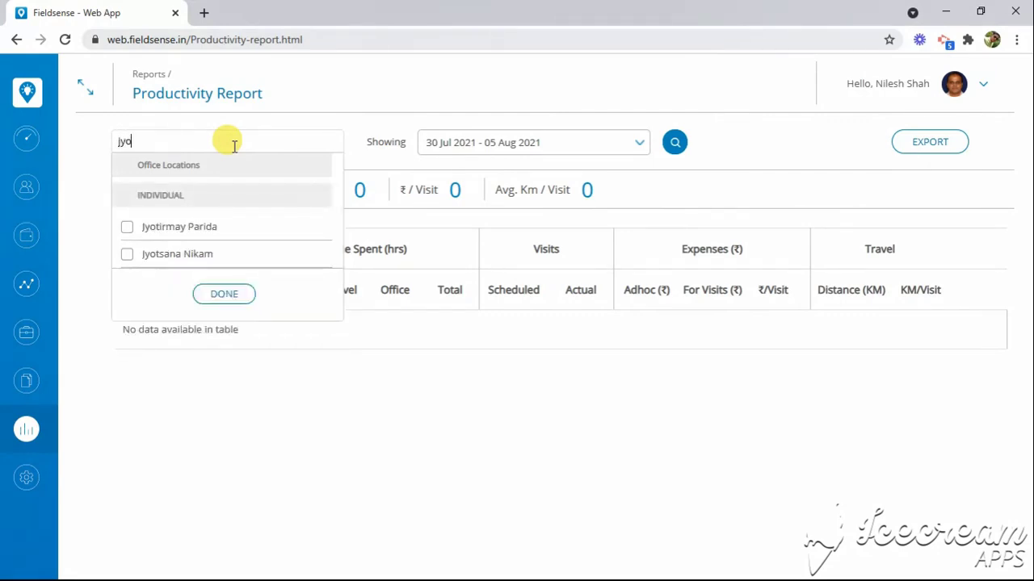
click(128, 229)
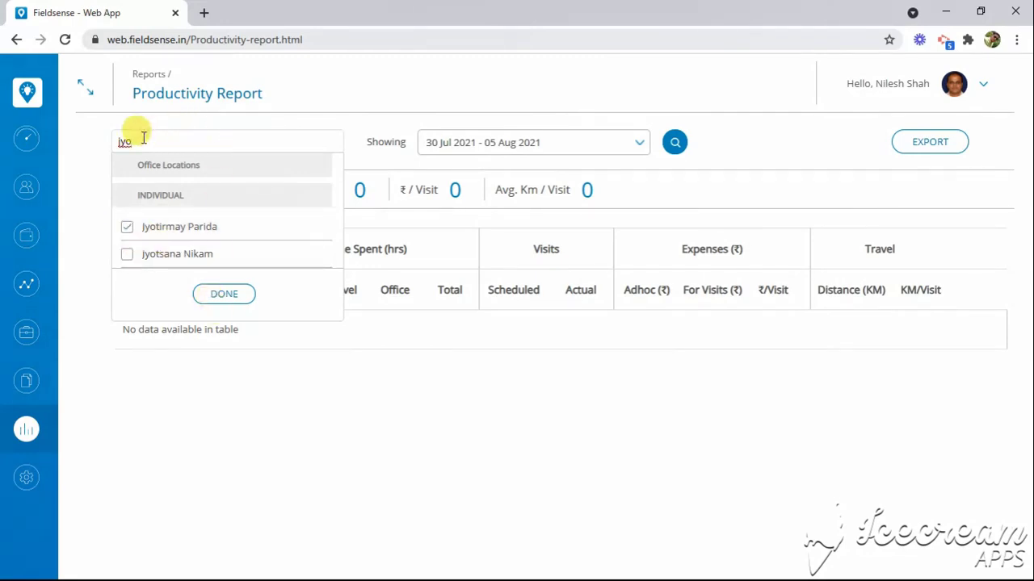
Step: Search for a second employee by first name, add the last individual listed to the filter, and run the report for both employees
key(BackSpace)
key(BackSpace)
key(BackSpace)
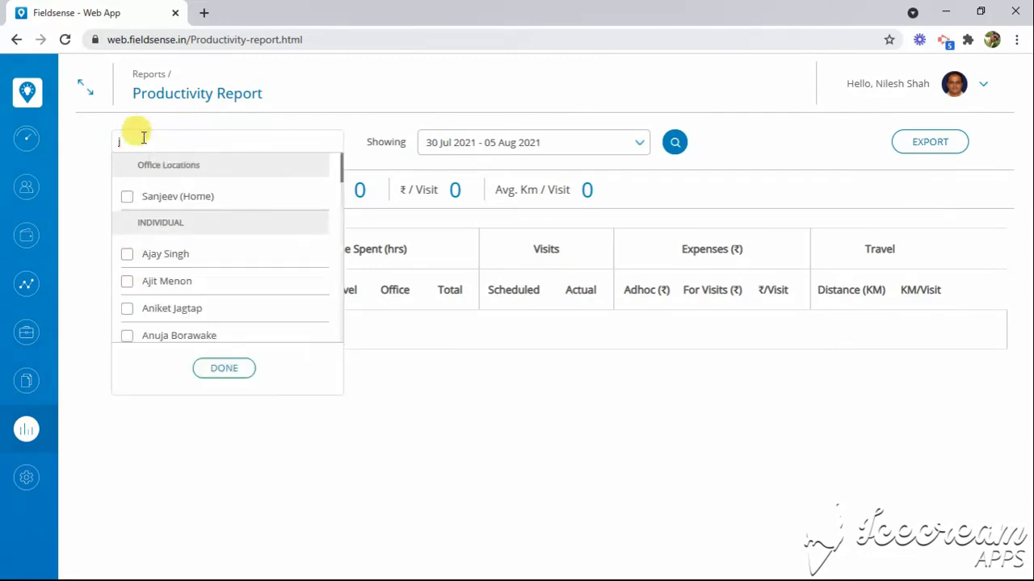
text(rah)
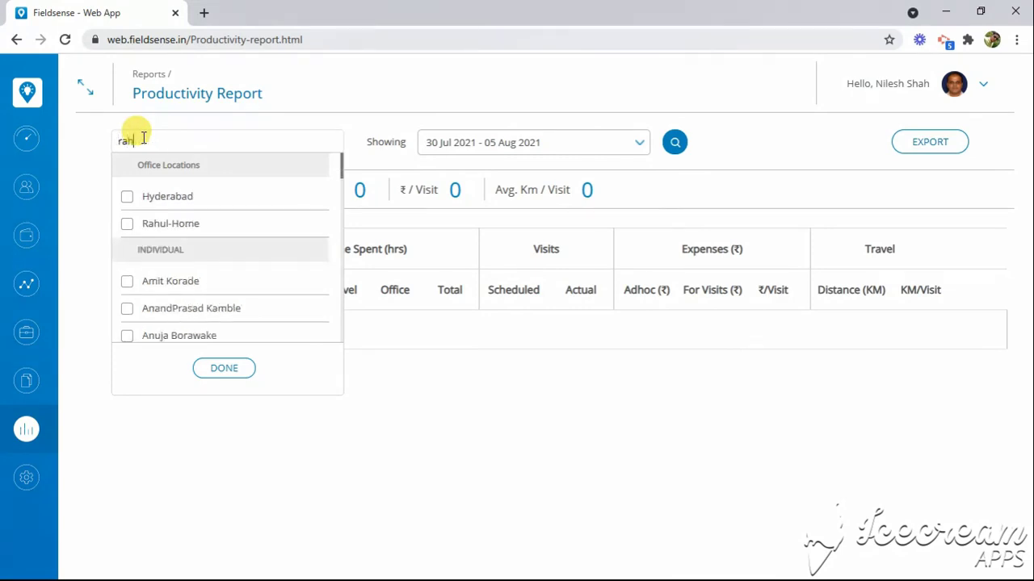
text(u)
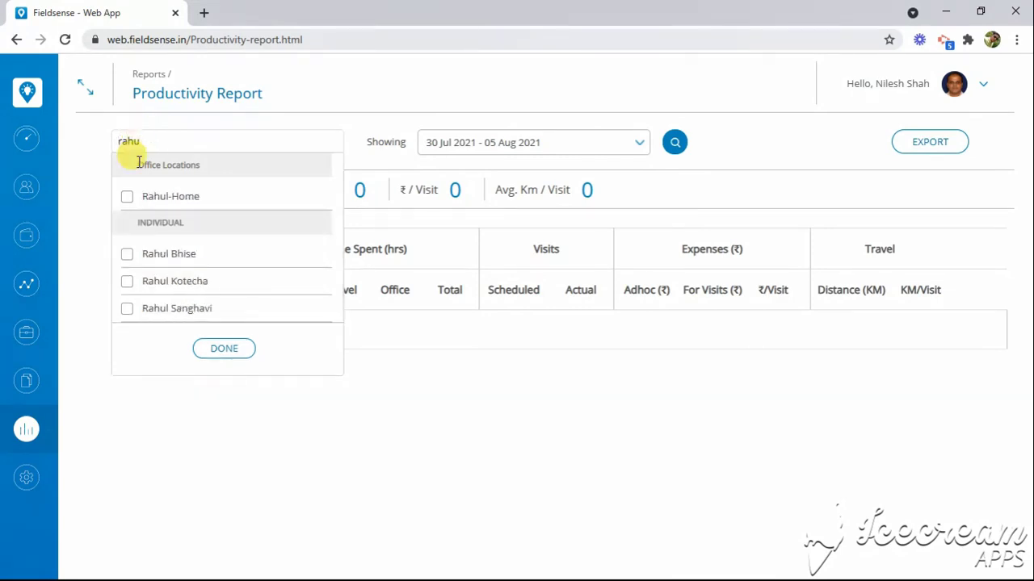
click(127, 312)
click(216, 352)
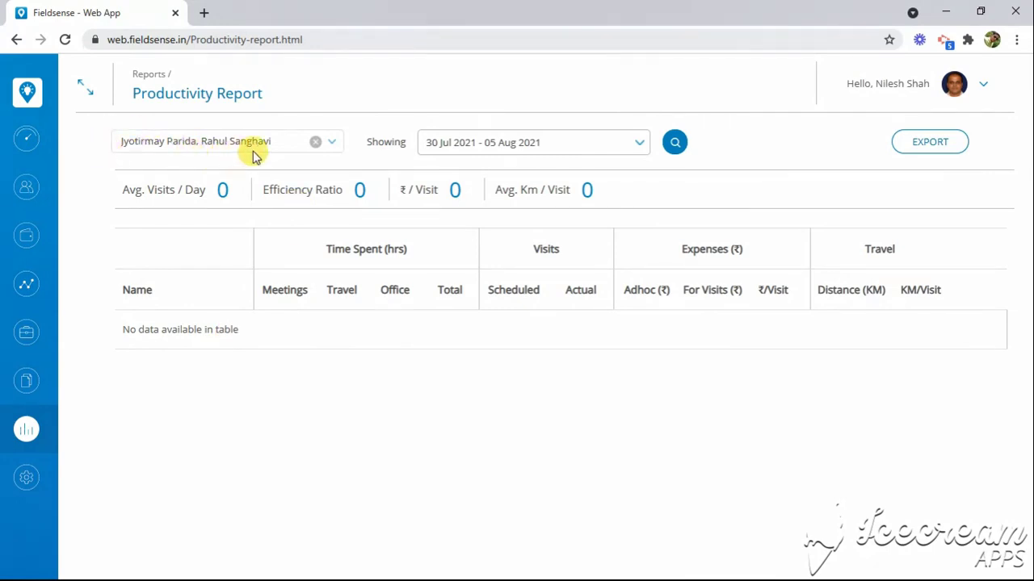
click(679, 143)
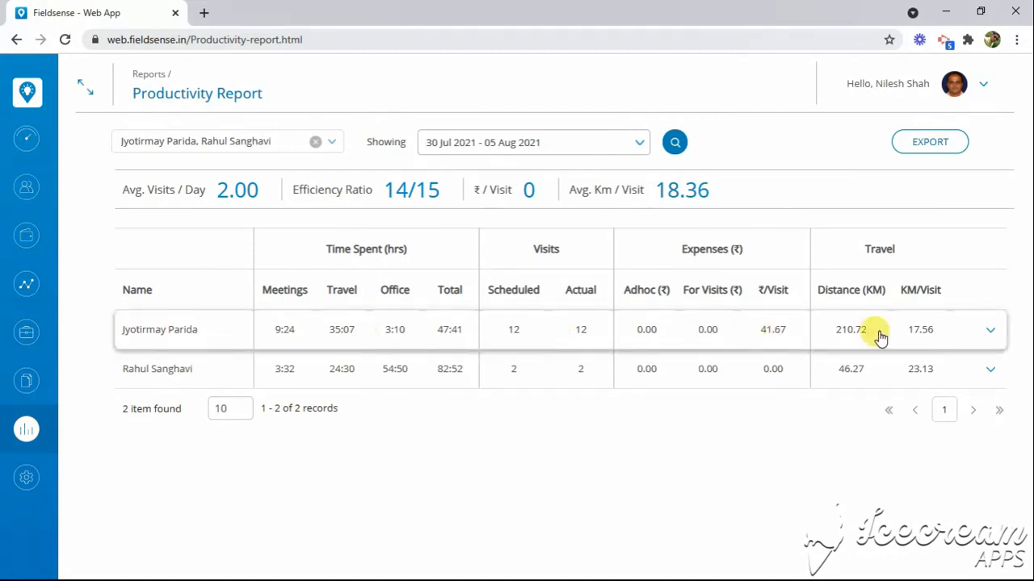
Step: Expand both employees' rows and examine their daily time, visits, expenses and travel figures
click(994, 332)
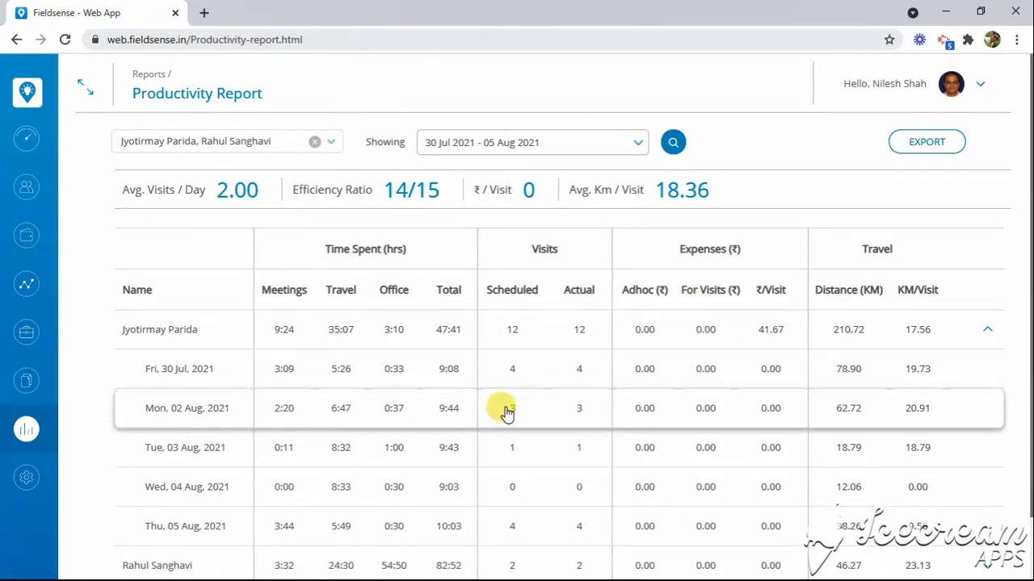
click(988, 331)
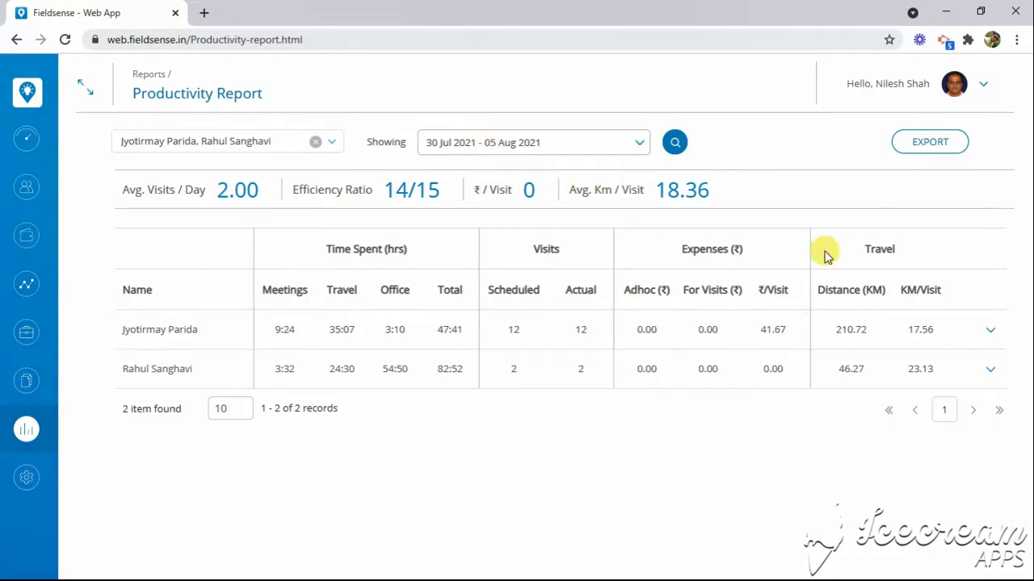
click(992, 332)
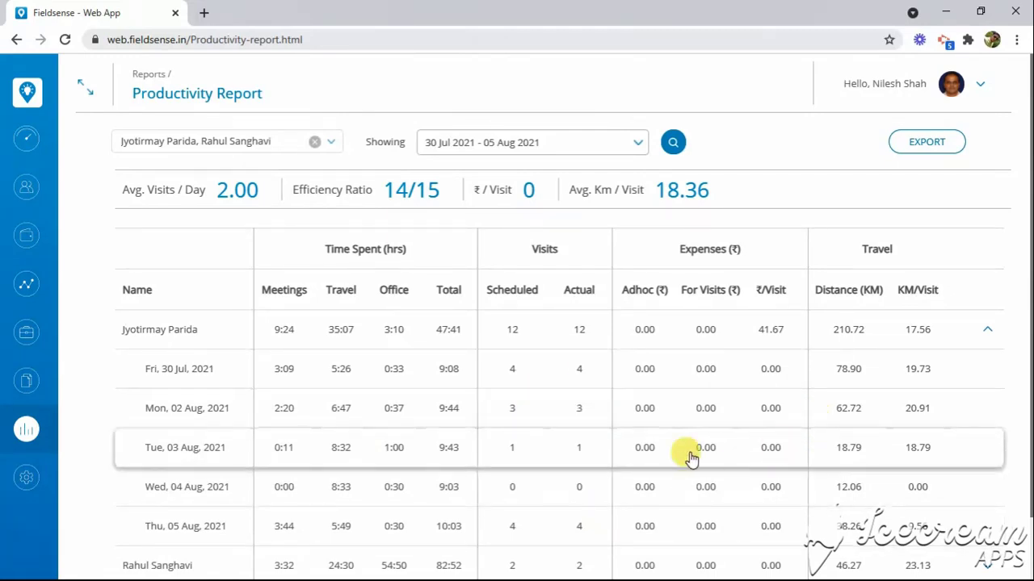
scroll(686, 454, down, 2)
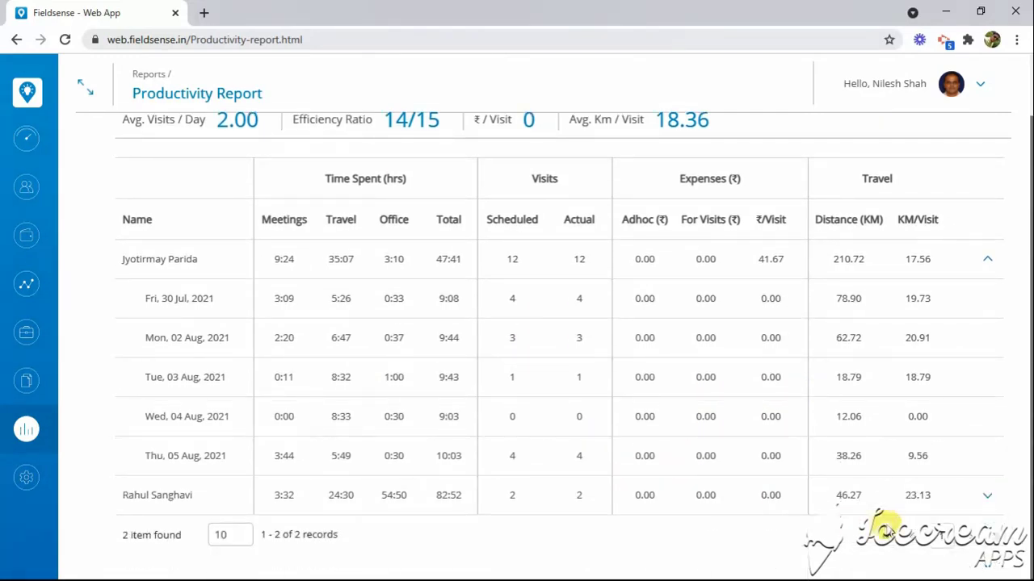
click(984, 496)
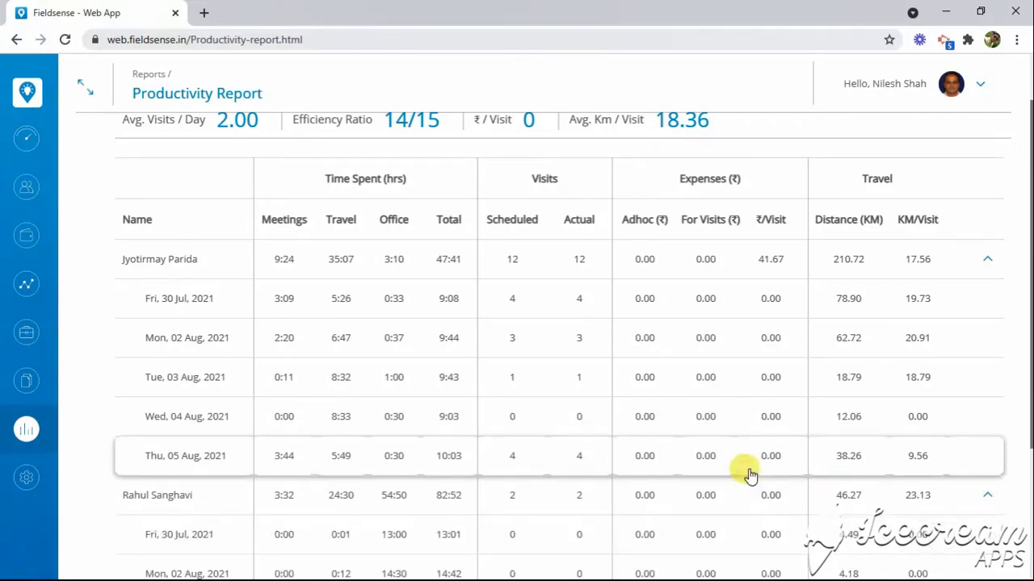
scroll(745, 473, down, 3)
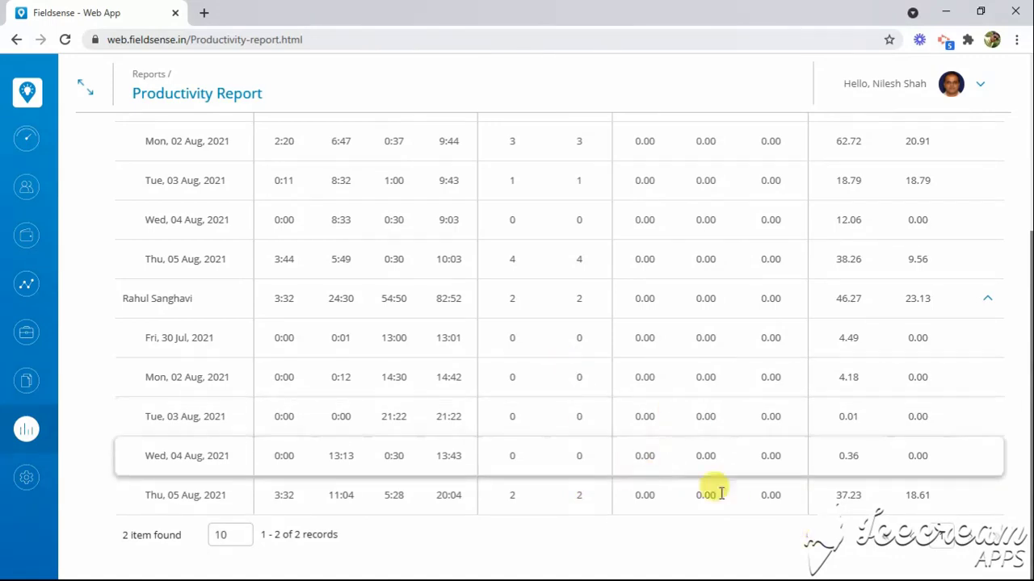
scroll(696, 482, up, 3)
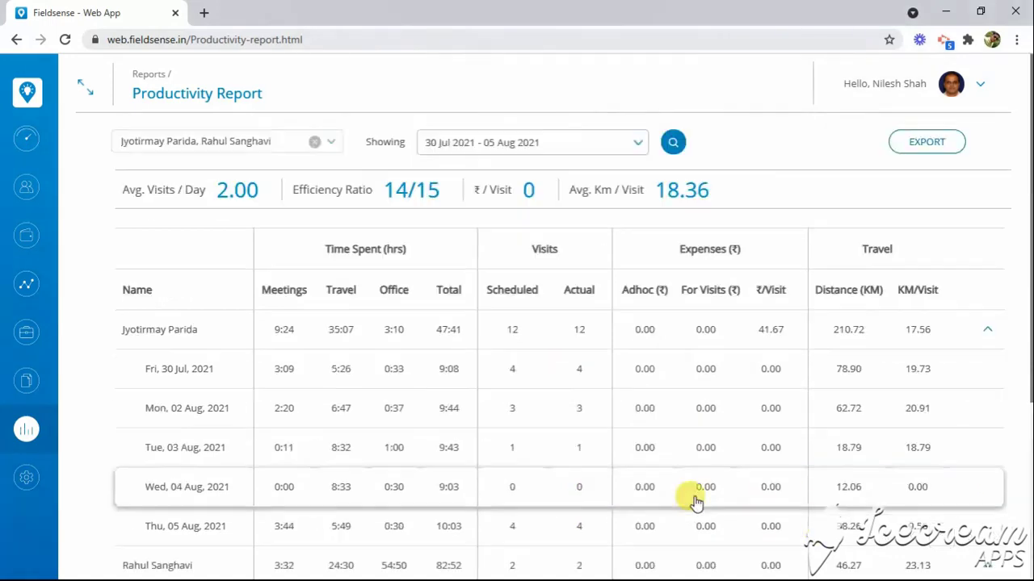